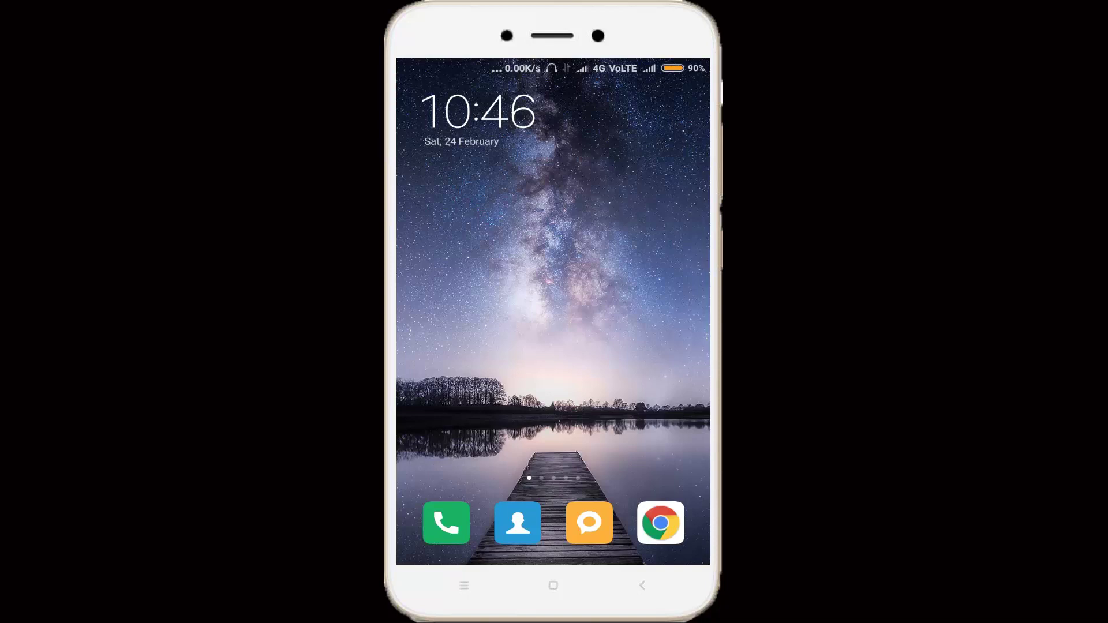
Check the empty Contacts app, then swipe to the installed-apps page
left_click(519, 523)
left_click_drag(649, 304, 450, 303)
Open Settings and go to System apps > Contacts
left_click(661, 344)
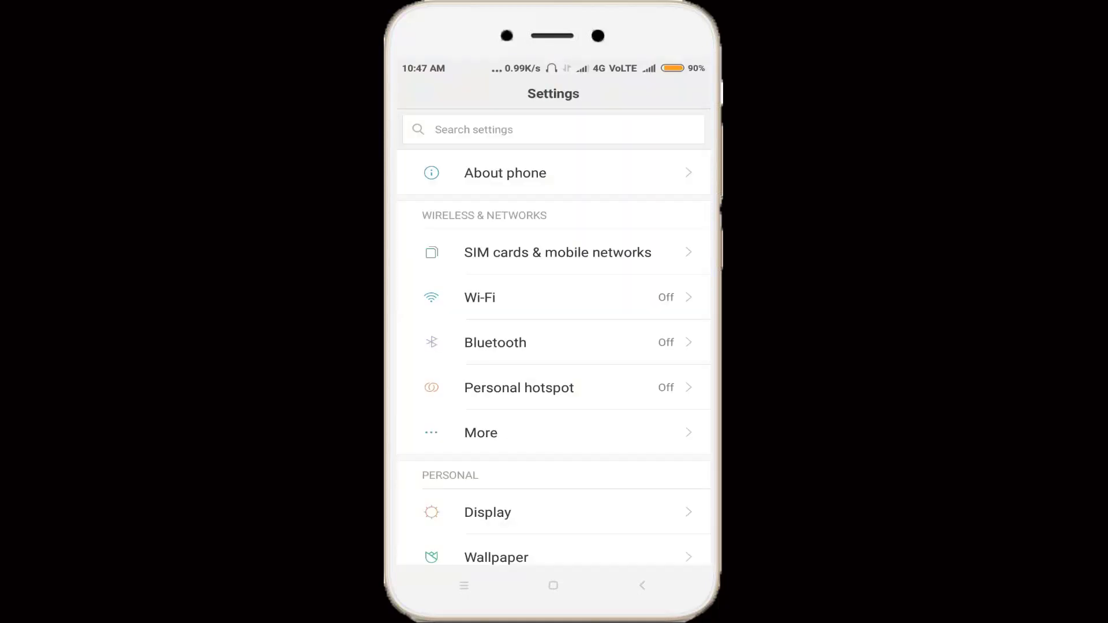
scroll(553, 347, "down", 5)
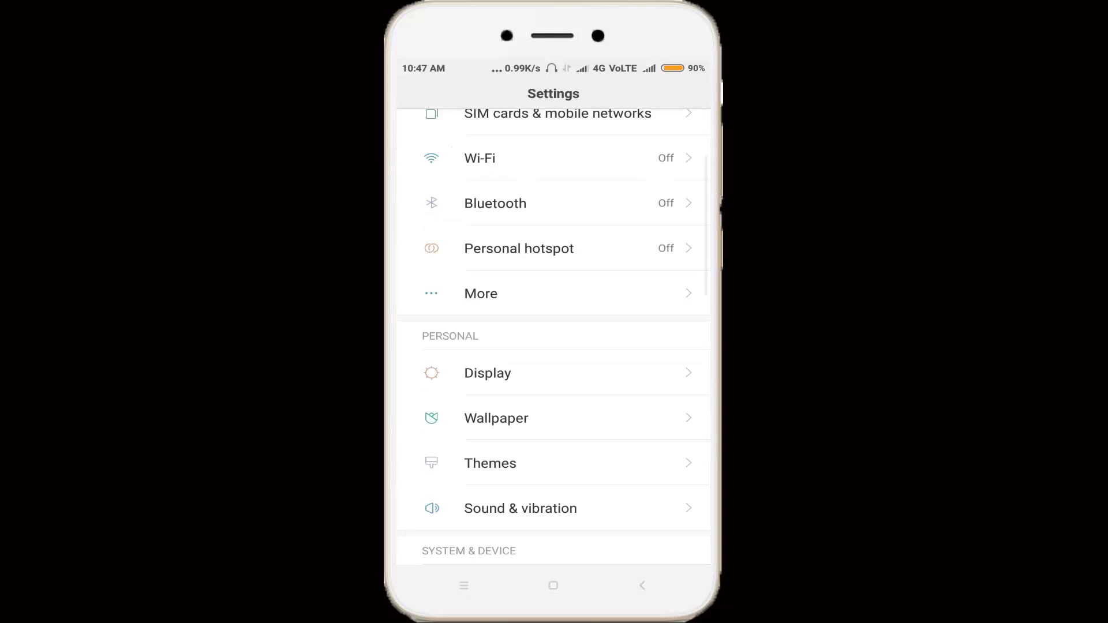
scroll(553, 346, "down", 5)
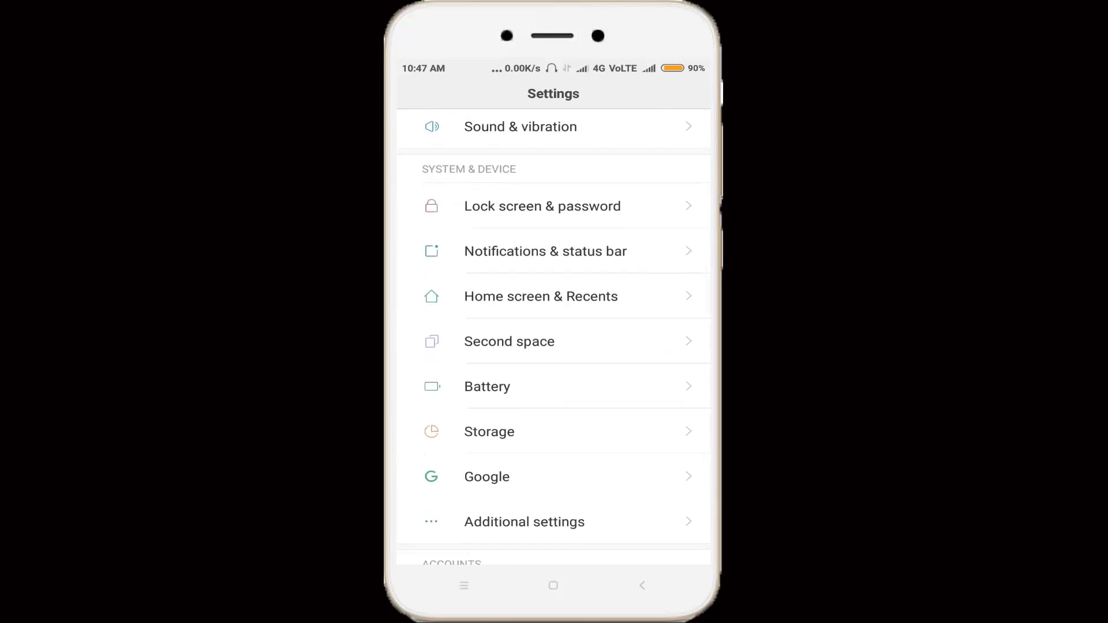
scroll(553, 347, "down", 5)
scroll(553, 346, "down", 3)
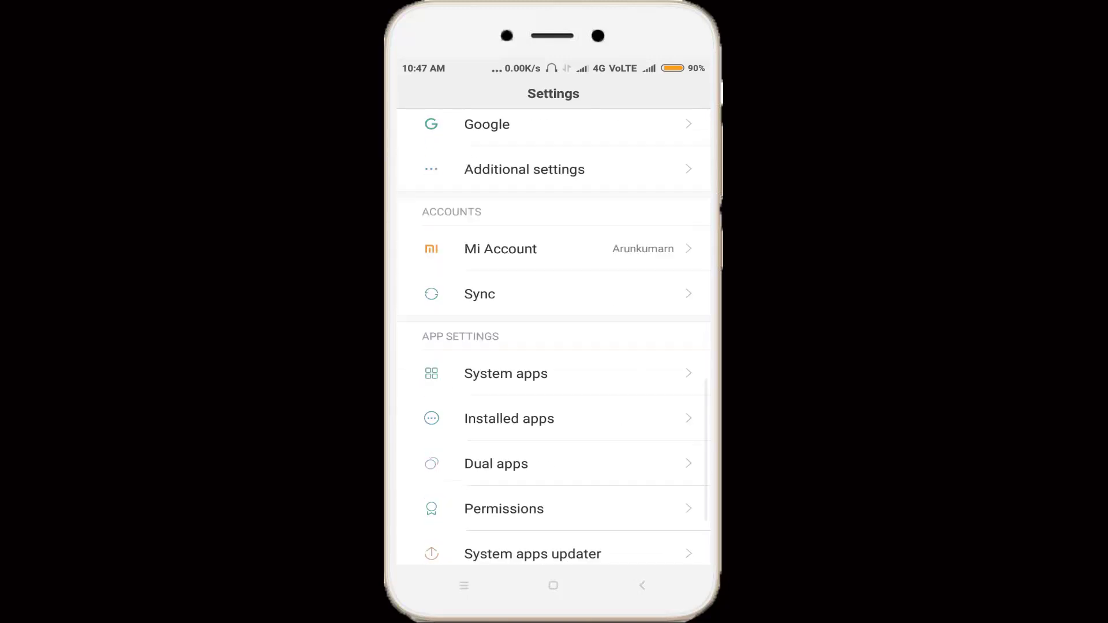
left_click(553, 364)
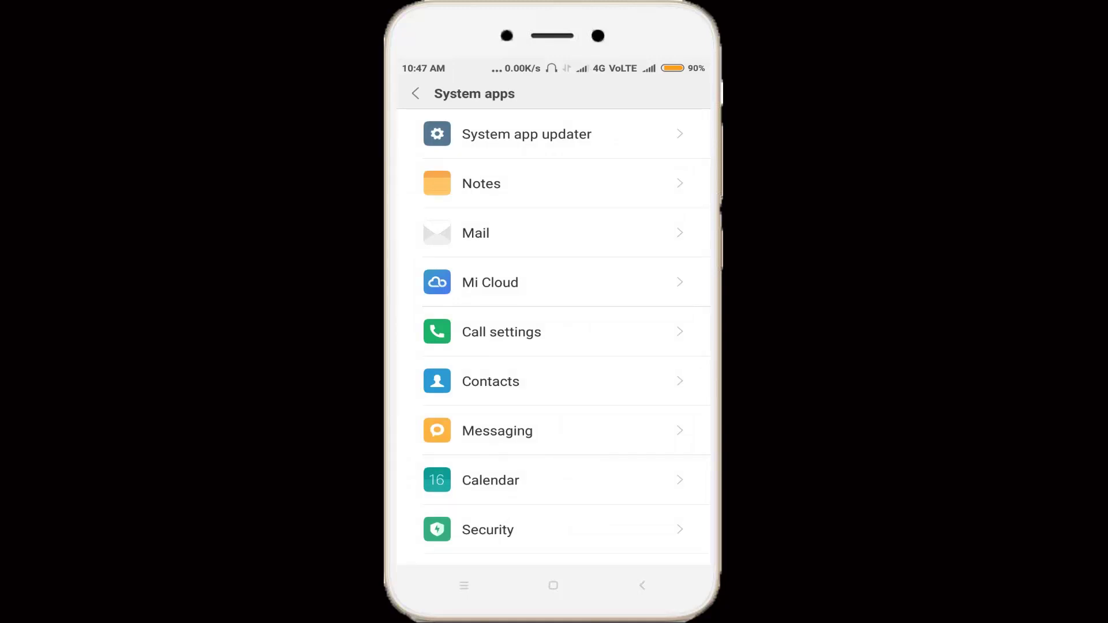
left_click(554, 381)
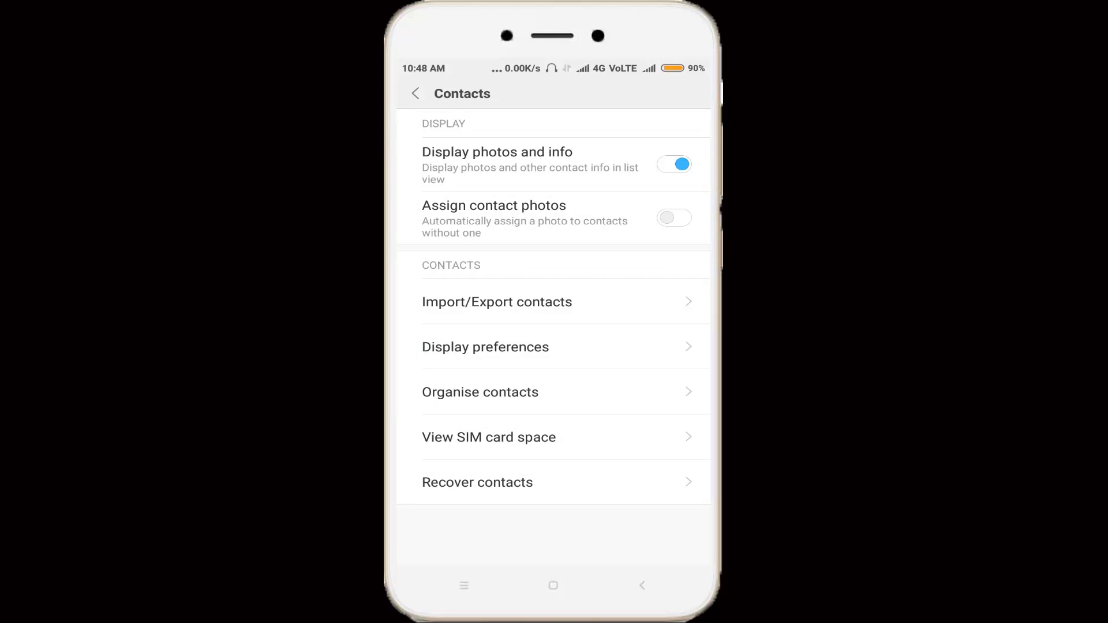
Import all 167 contacts from SIM card 2 via Import/Export contacts
left_click(554, 301)
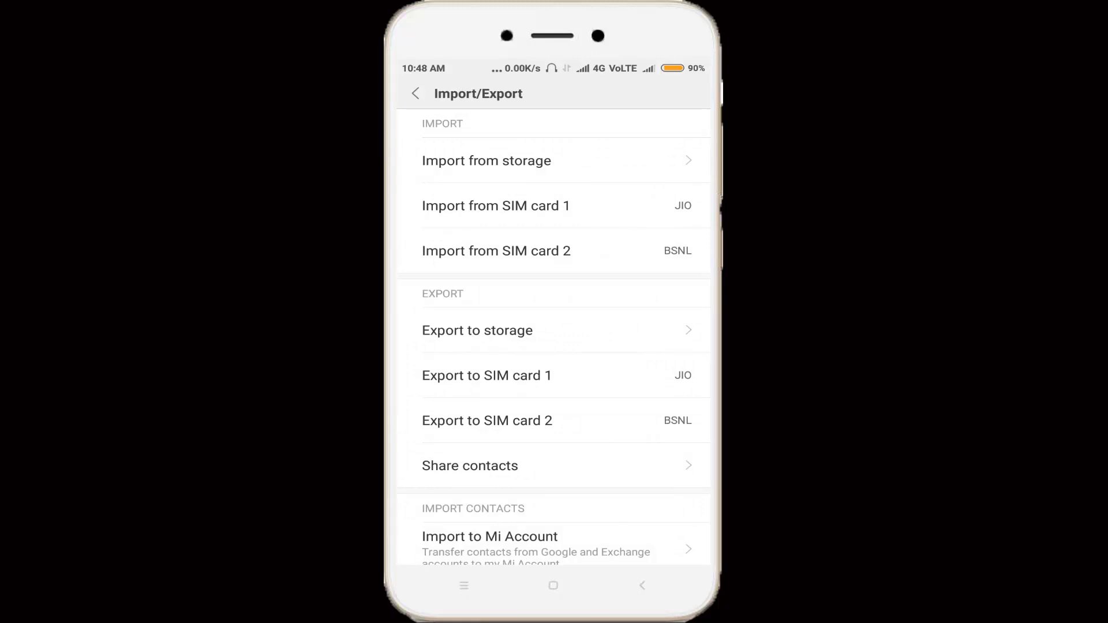
left_click(553, 250)
Set Display preferences to show All contacts (198 people), then bring up Recents
left_click(416, 94)
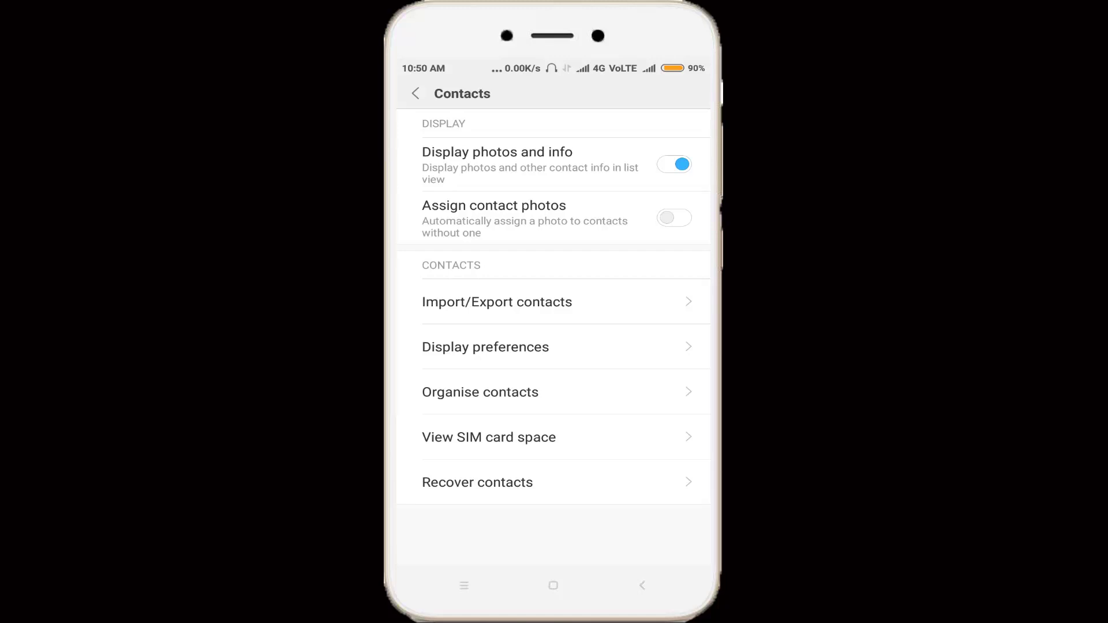
left_click(485, 346)
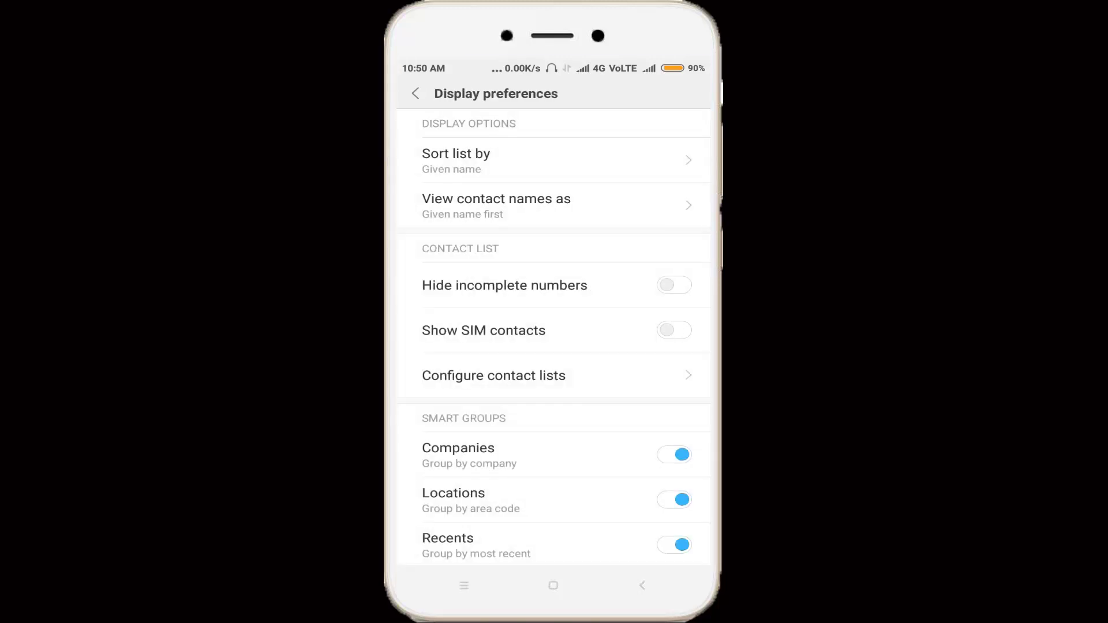
left_click(493, 375)
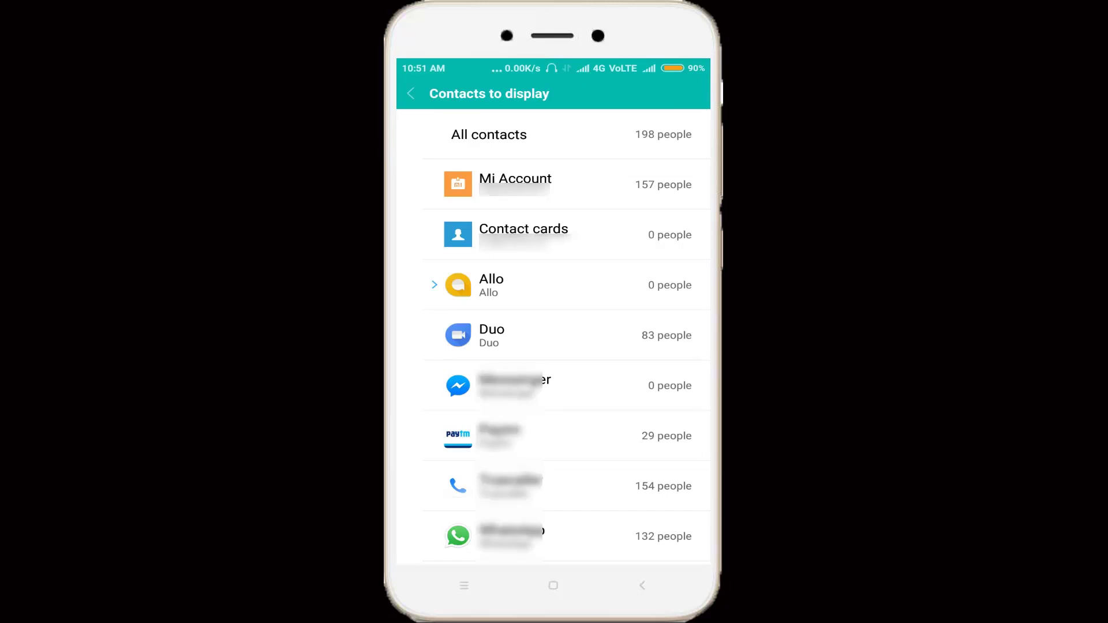
scroll(554, 346, "down", 3)
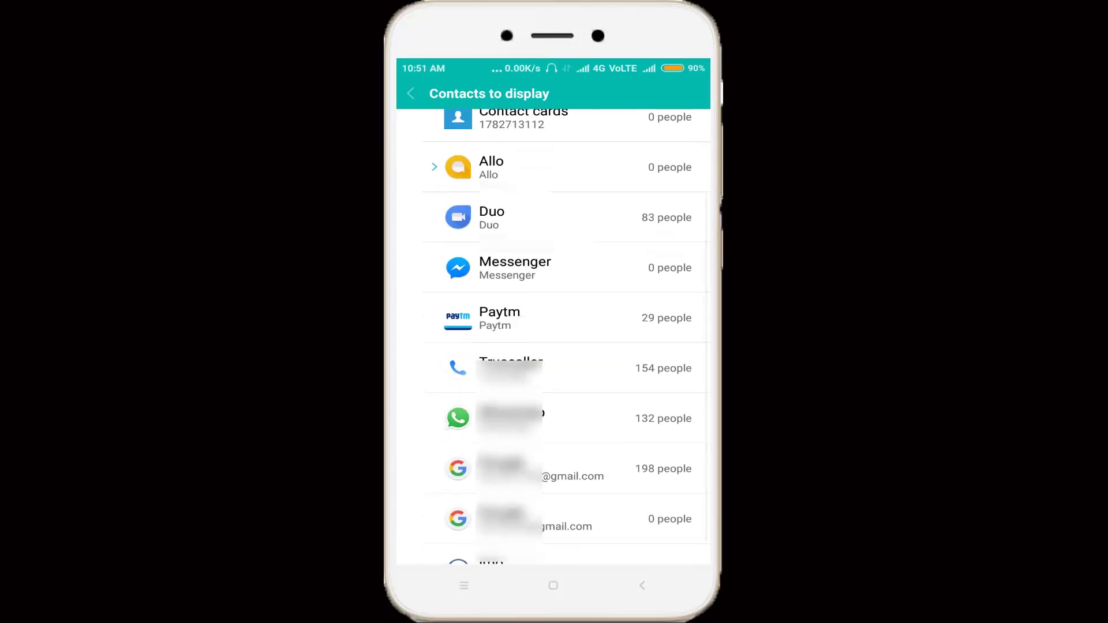
scroll(554, 347, "down", 1)
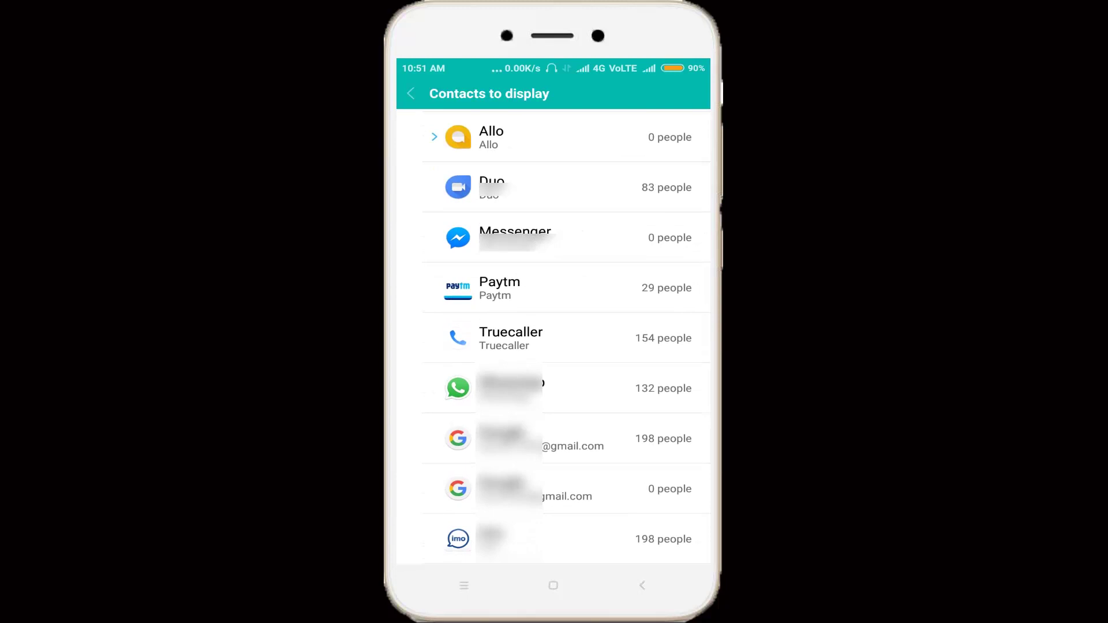
scroll(555, 346, "up", 4)
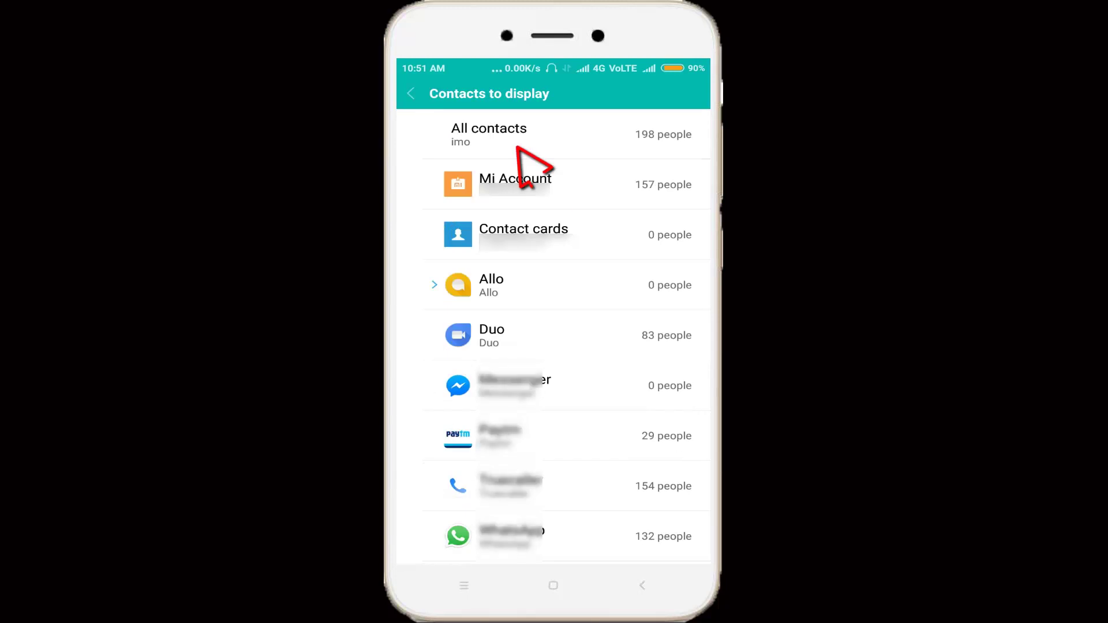
left_click(412, 93)
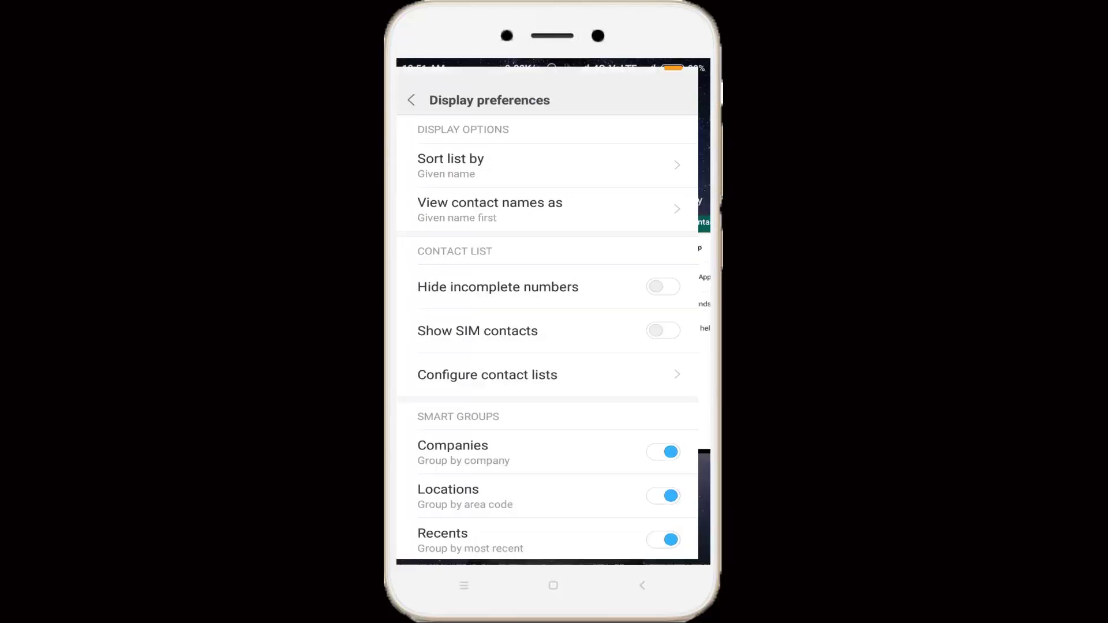
left_click(464, 586)
Go to the home screen and launch WhatsApp's refreshed 137-contact picker
left_click(554, 586)
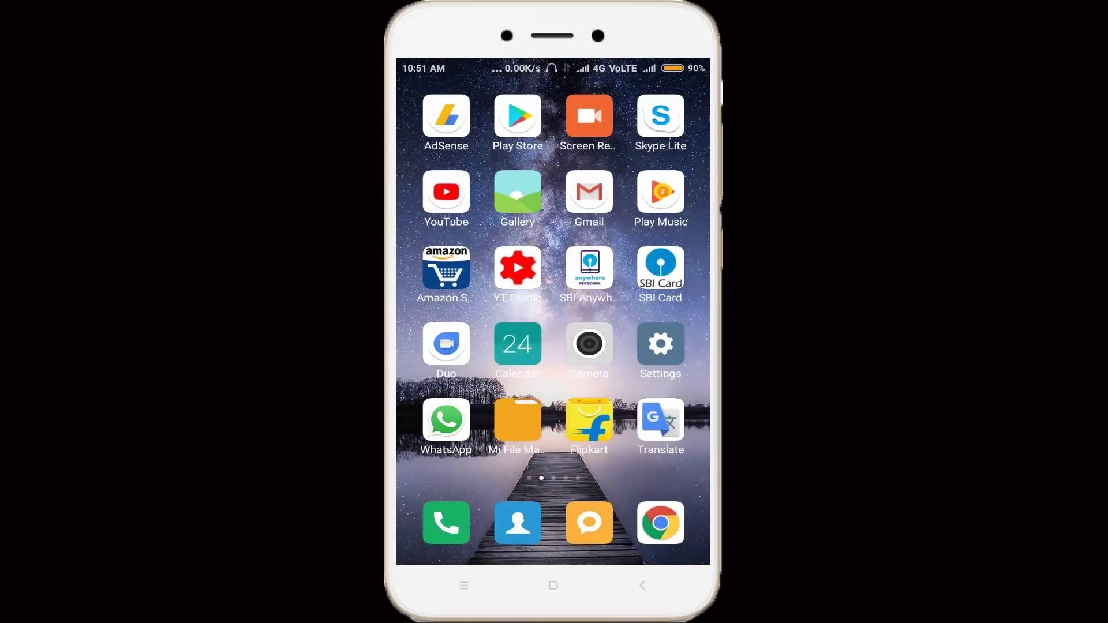
left_click(446, 422)
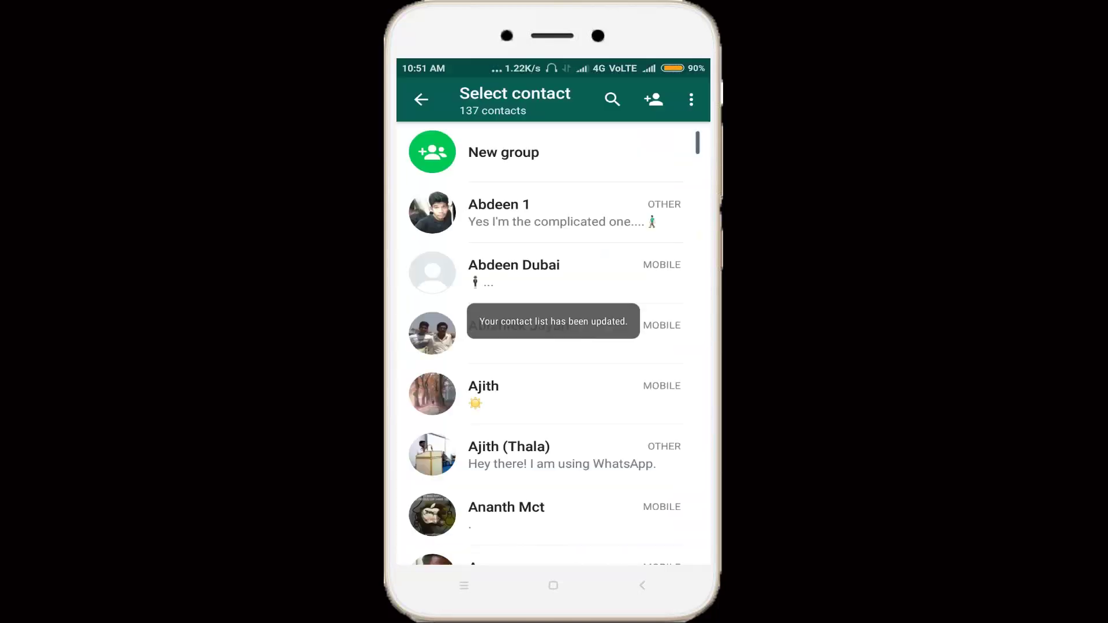